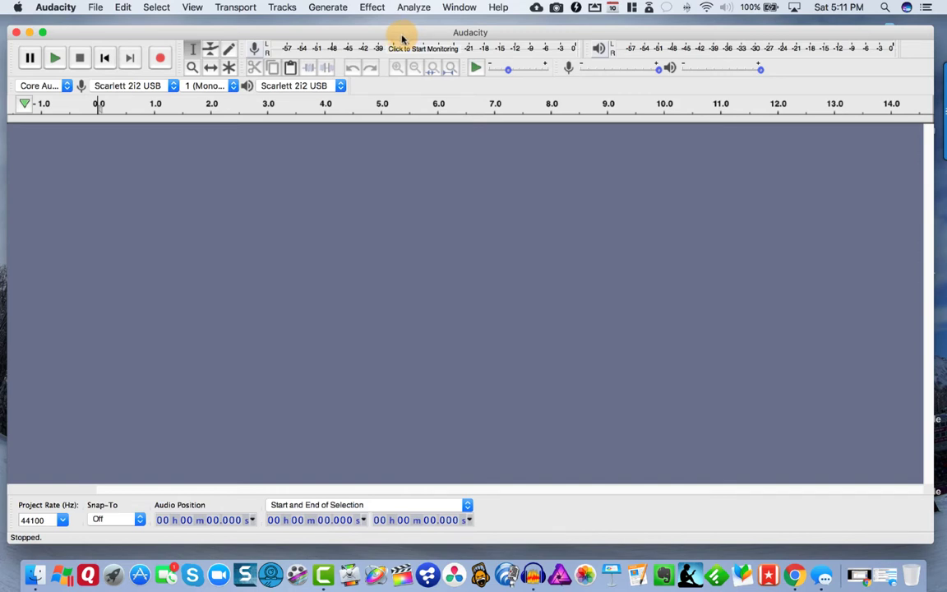
# - Record about 11.7 seconds of speech into a new mono track
pyautogui.click(161, 59)
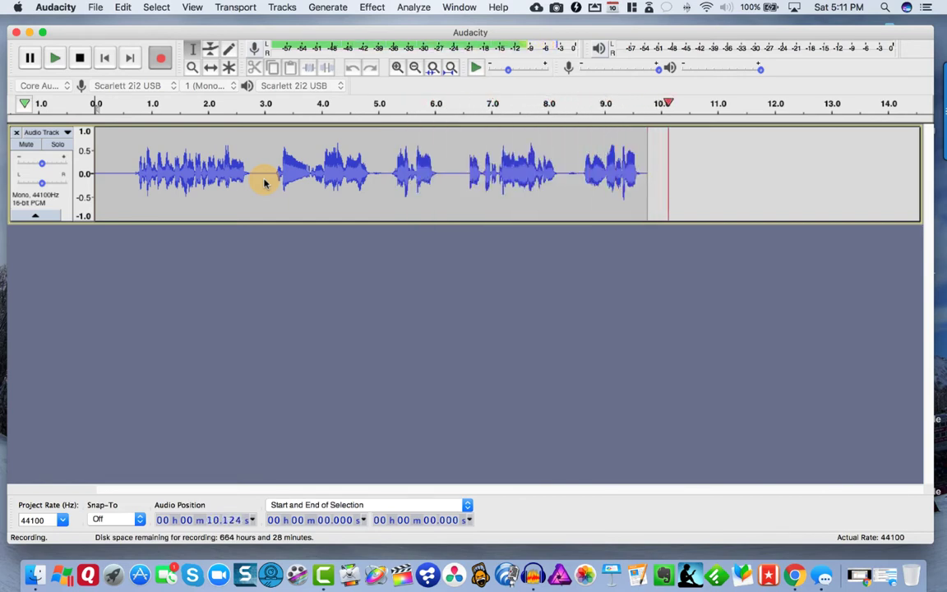
pyautogui.click(80, 58)
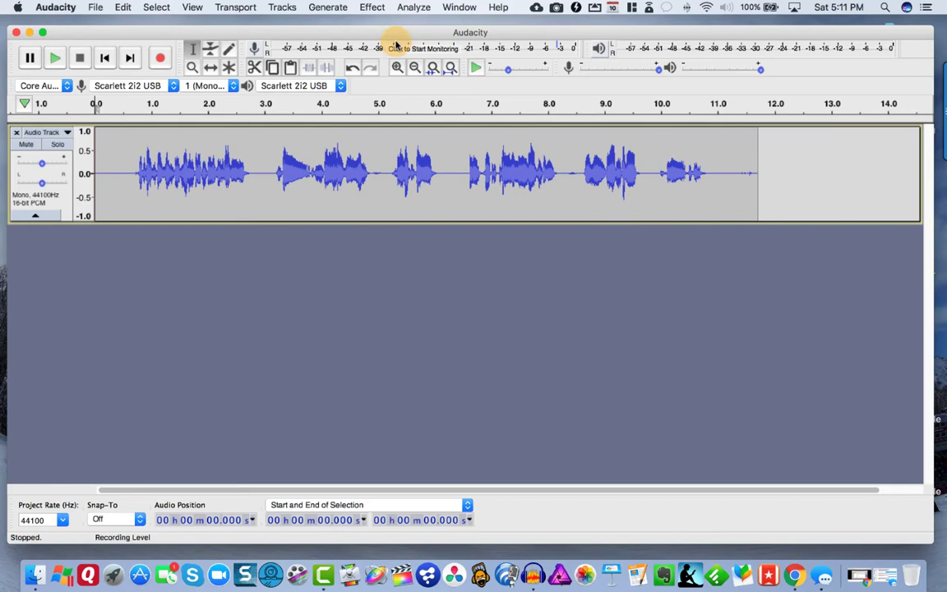
# - Apply Bass and Treble to the recording with bass at -17 dB and treble and volume at 0
pyautogui.click(380, 9)
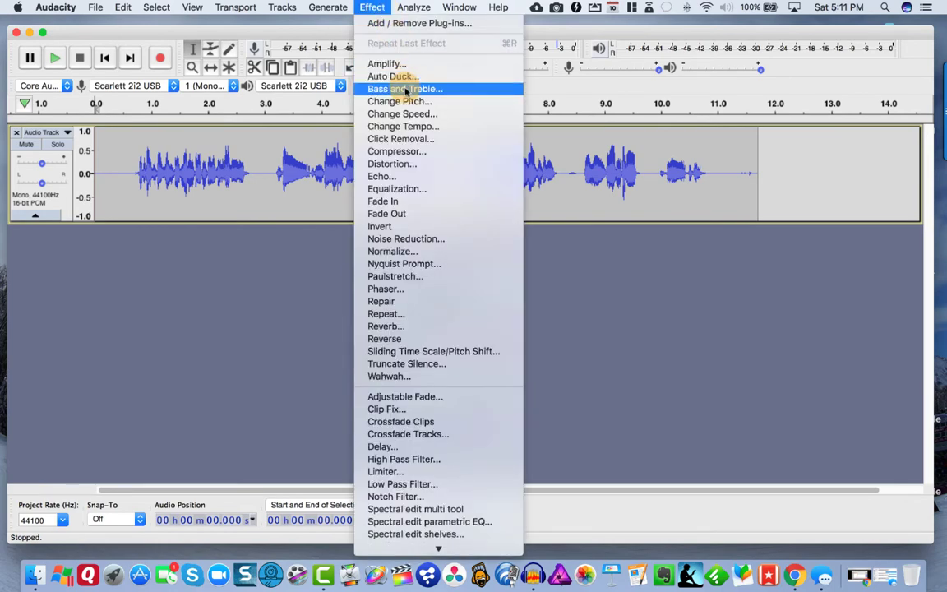
pyautogui.click(449, 90)
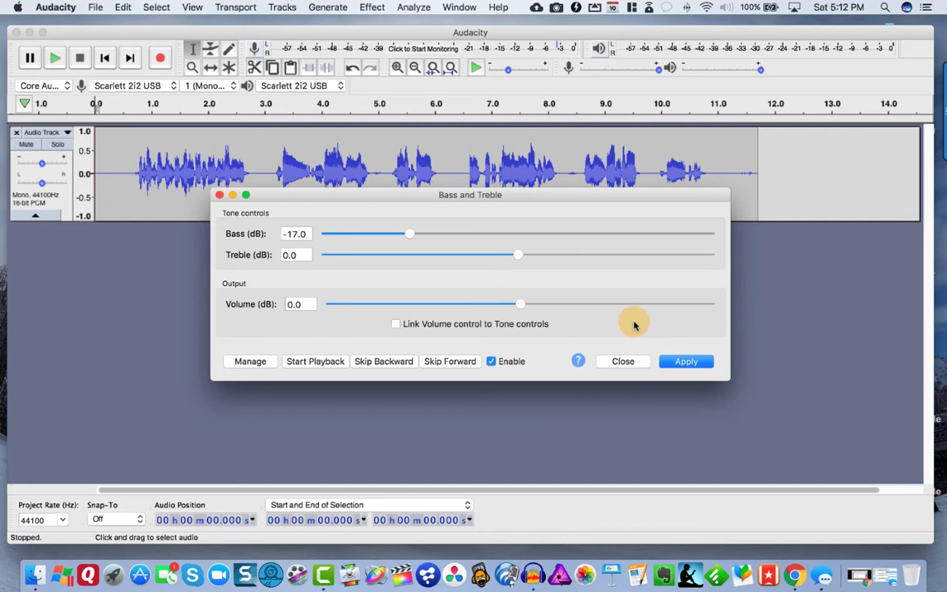
pyautogui.click(681, 362)
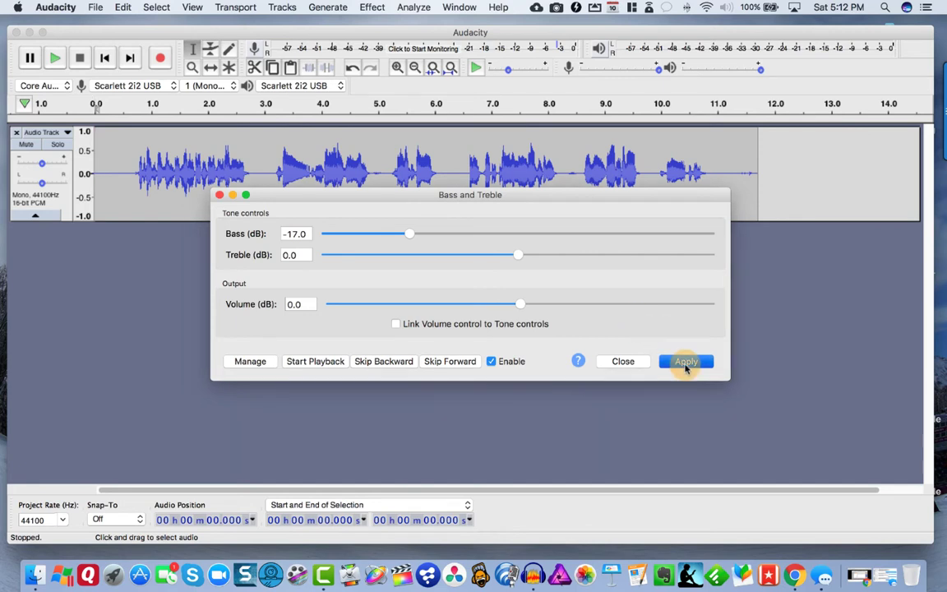
pyautogui.click(640, 362)
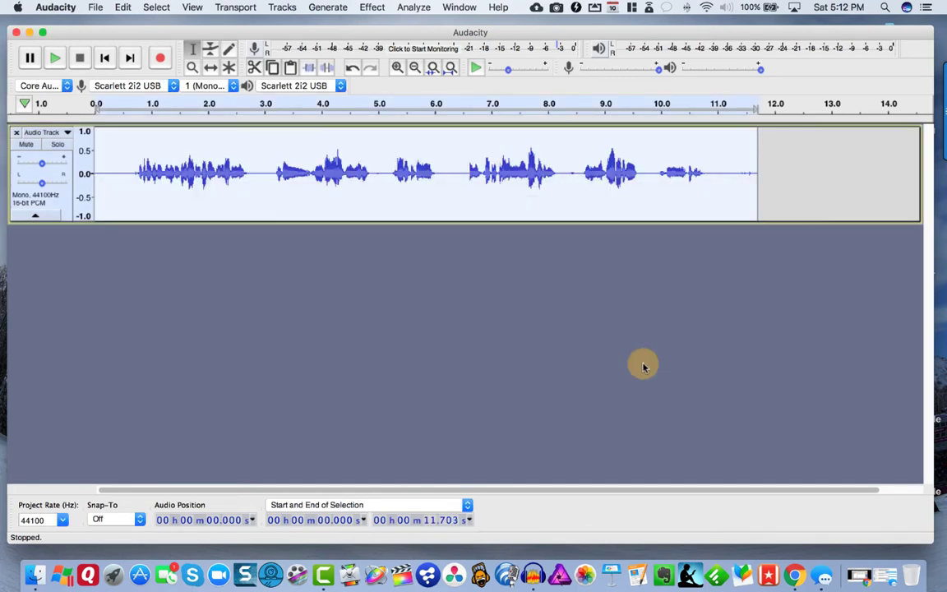
# - Normalize the voice track to a -1.0 dB peak with DC offset removal kept on
pyautogui.click(375, 8)
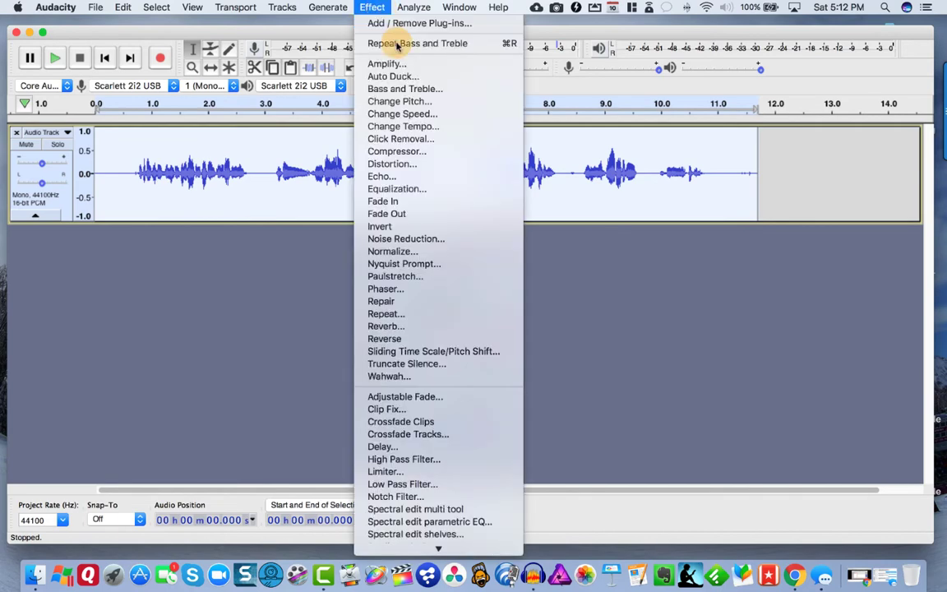
pyautogui.click(448, 251)
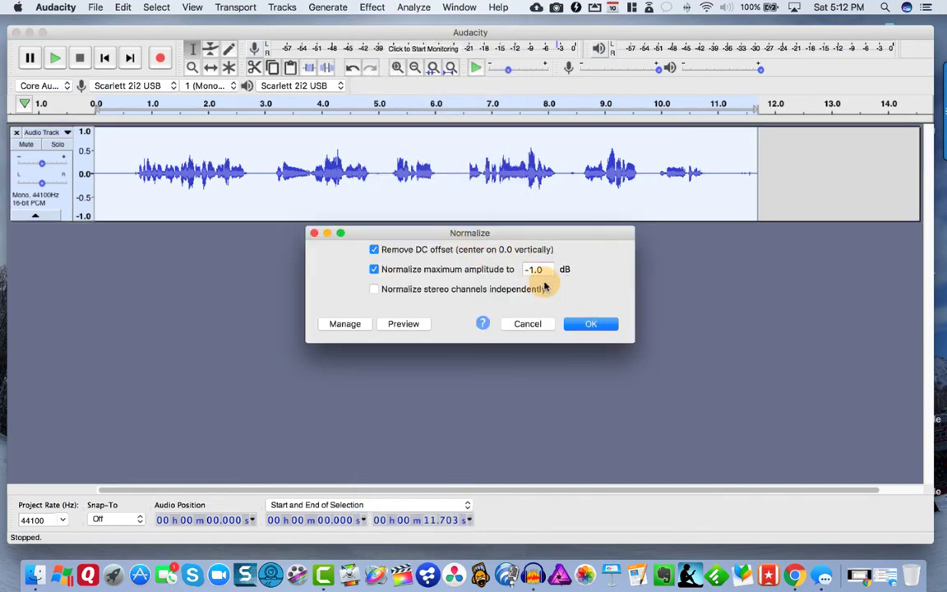
pyautogui.click(585, 323)
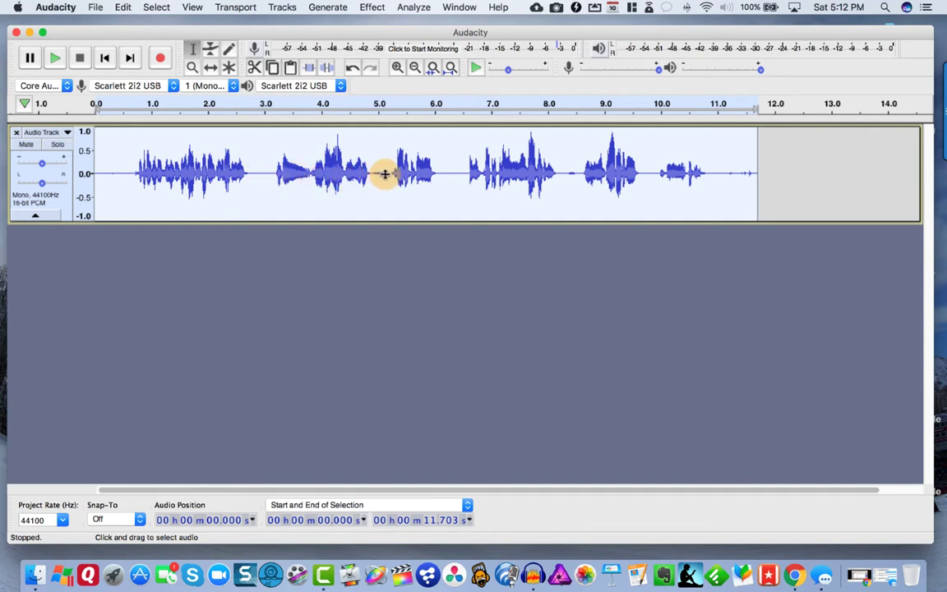
# - Capture a Noise Reduction noise profile from the quiet gap near 5 seconds
pyautogui.moveTo(383, 174); pyautogui.dragTo(371, 174)
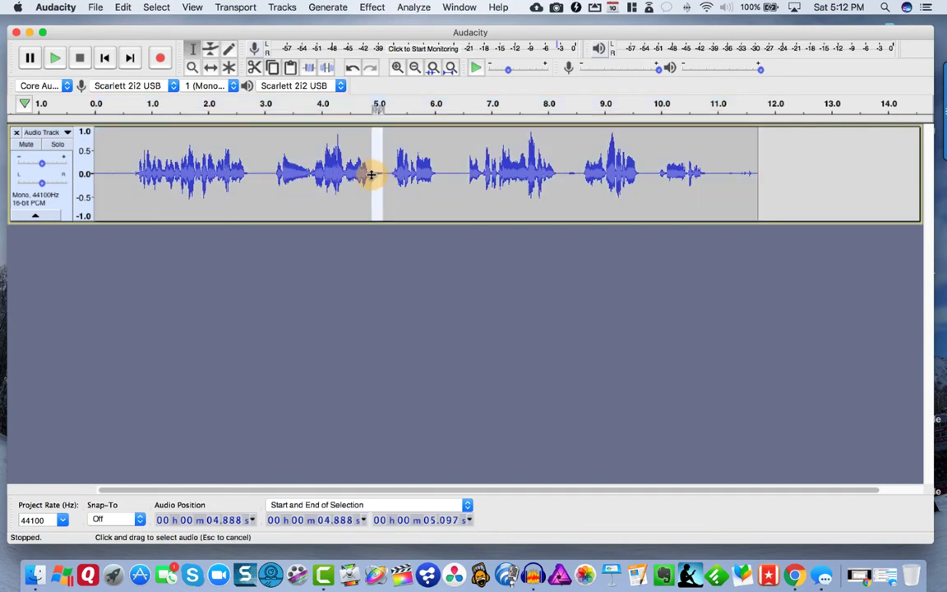
pyautogui.click(372, 8)
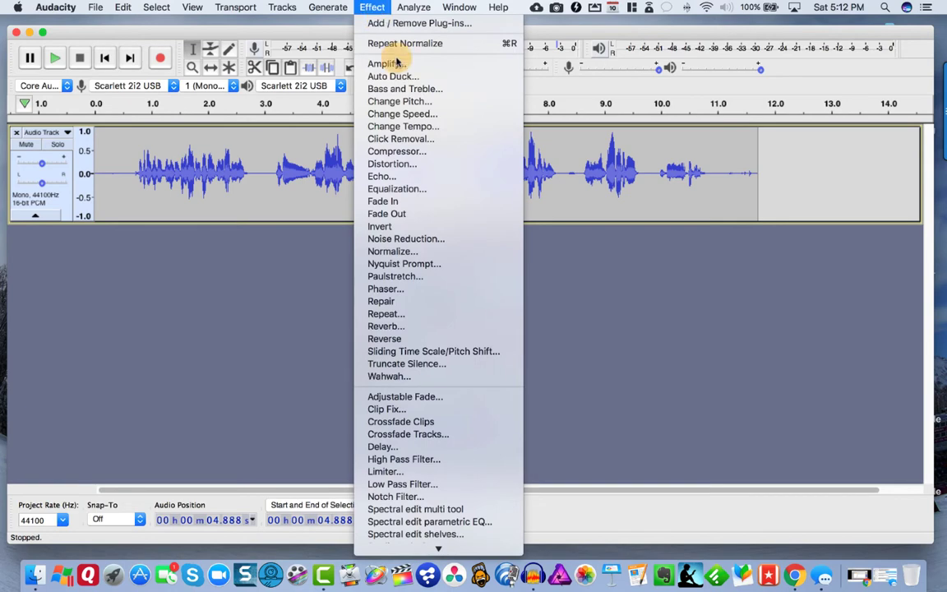
pyautogui.click(434, 239)
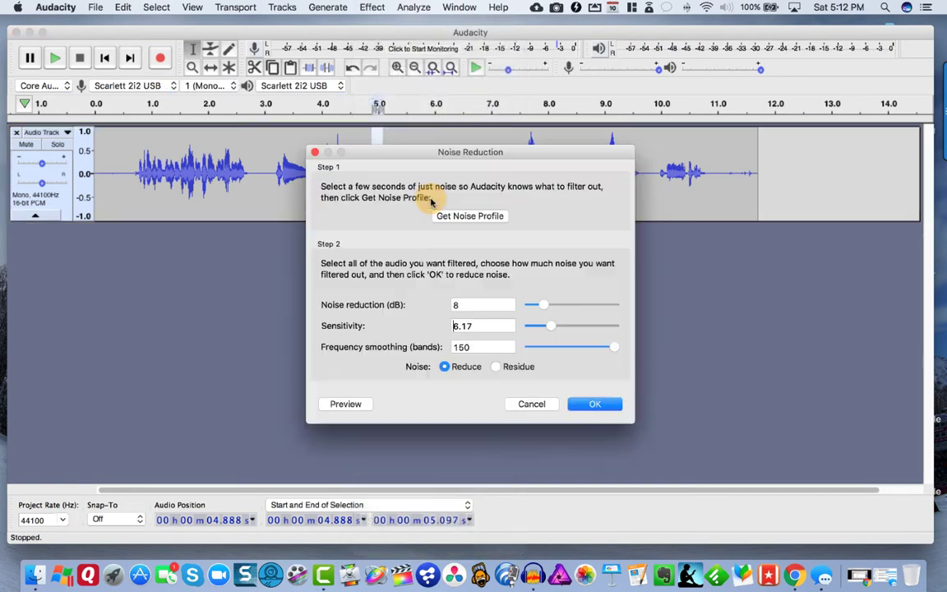
pyautogui.click(451, 217)
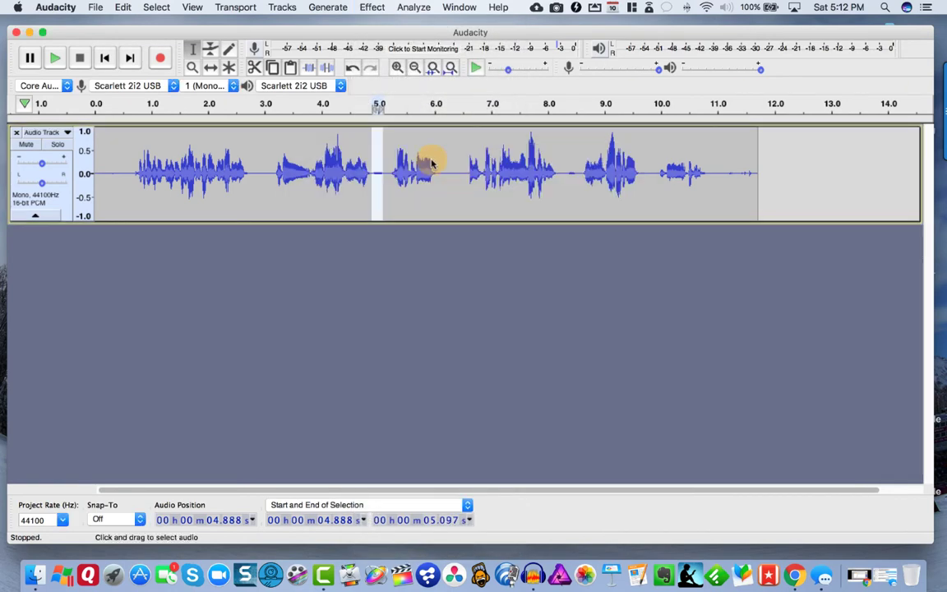
# - Select the whole recording and apply Noise Reduction at 8 dB
pyautogui.press('super+a')
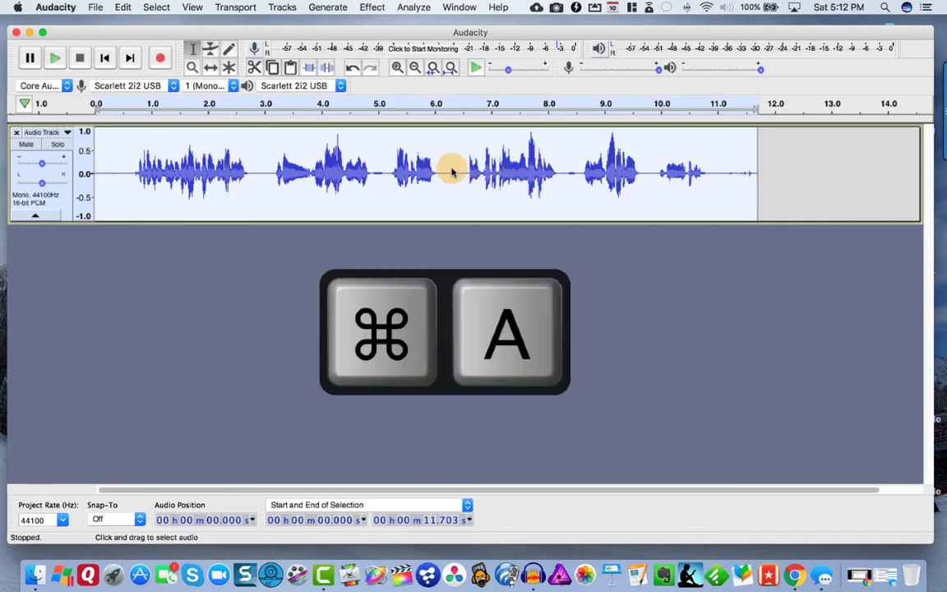
pyautogui.click(380, 8)
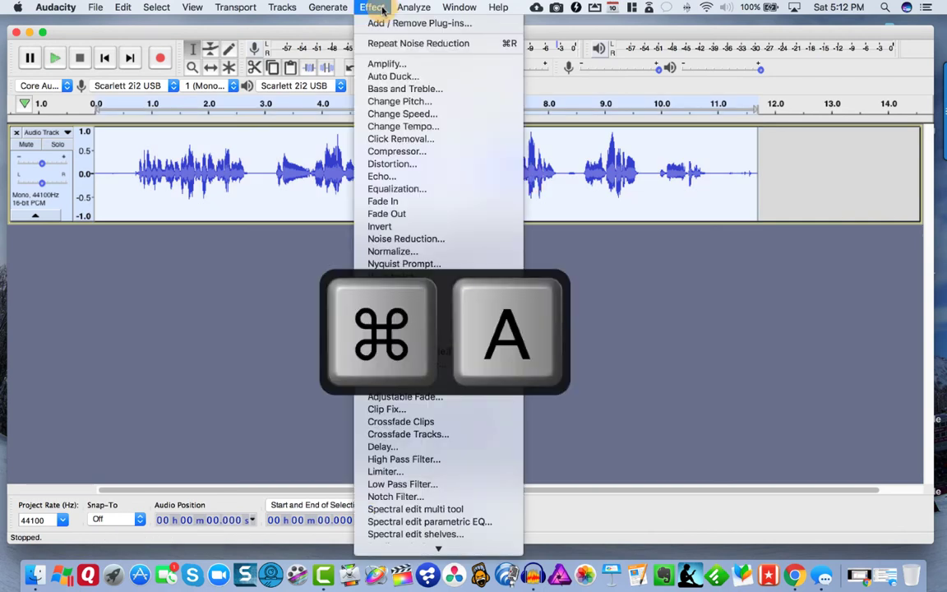
pyautogui.click(428, 239)
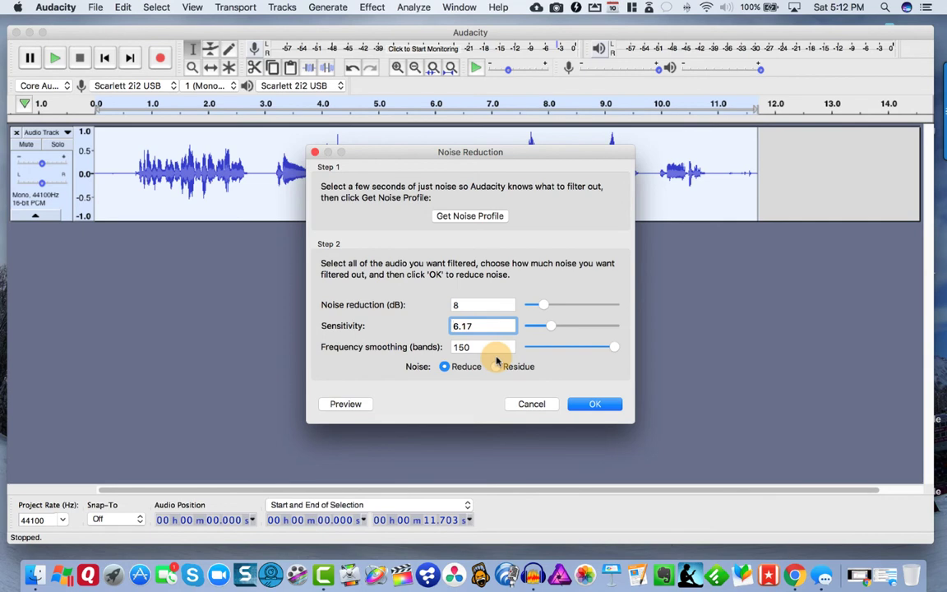
pyautogui.click(590, 404)
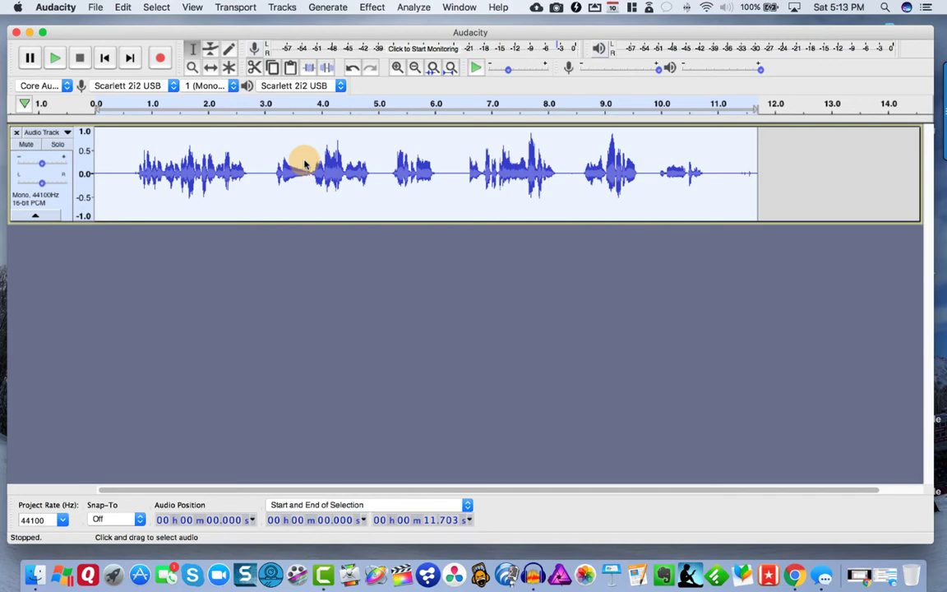
# - Re-normalize the noise-reduced track to -1.0 dB and clear the full-track selection
pyautogui.click(372, 8)
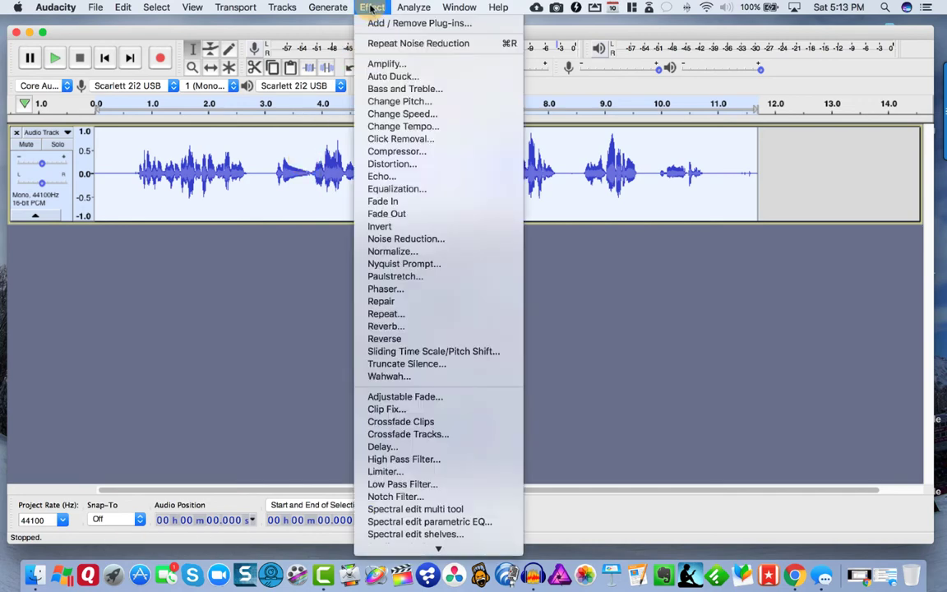
pyautogui.click(394, 253)
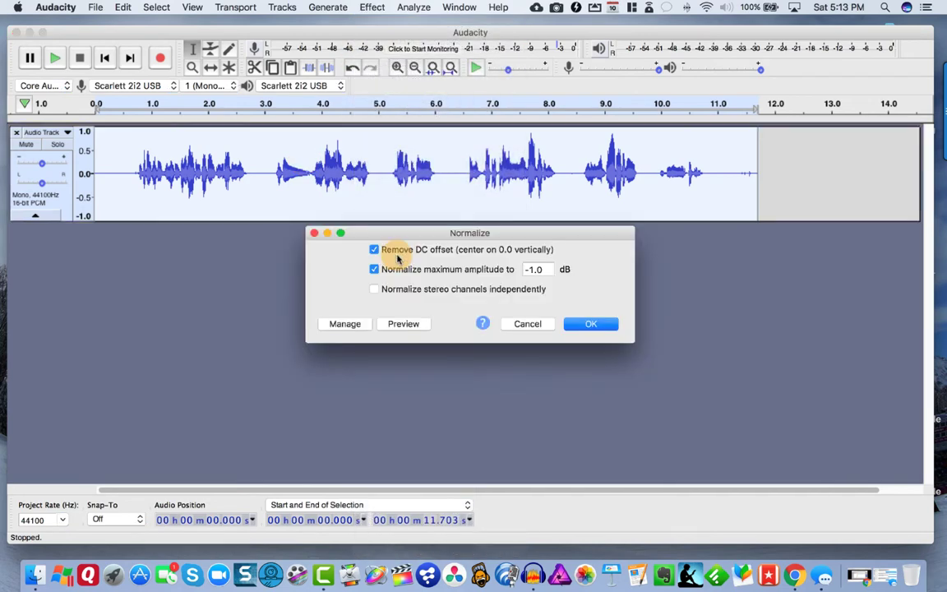
pyautogui.click(578, 325)
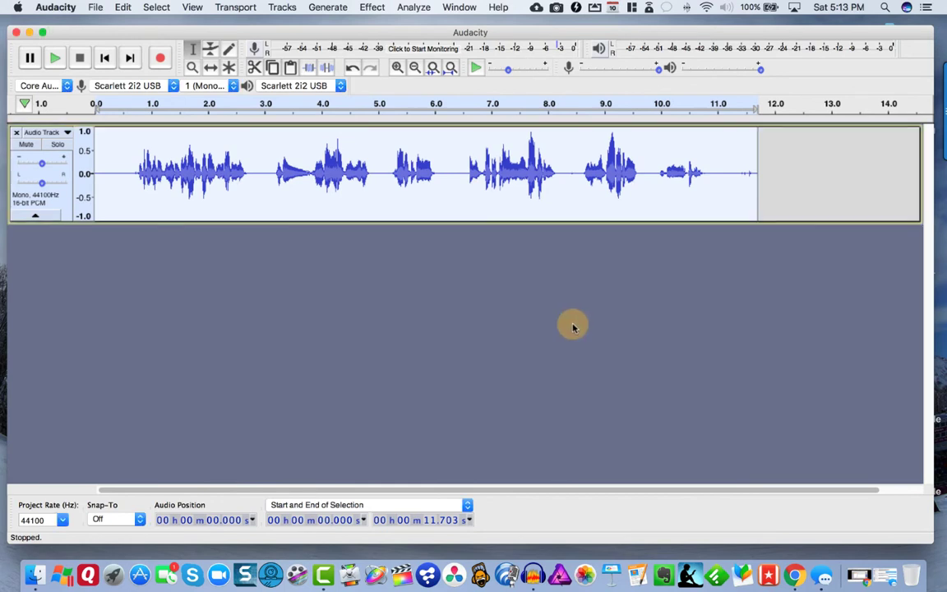
pyautogui.click(387, 196)
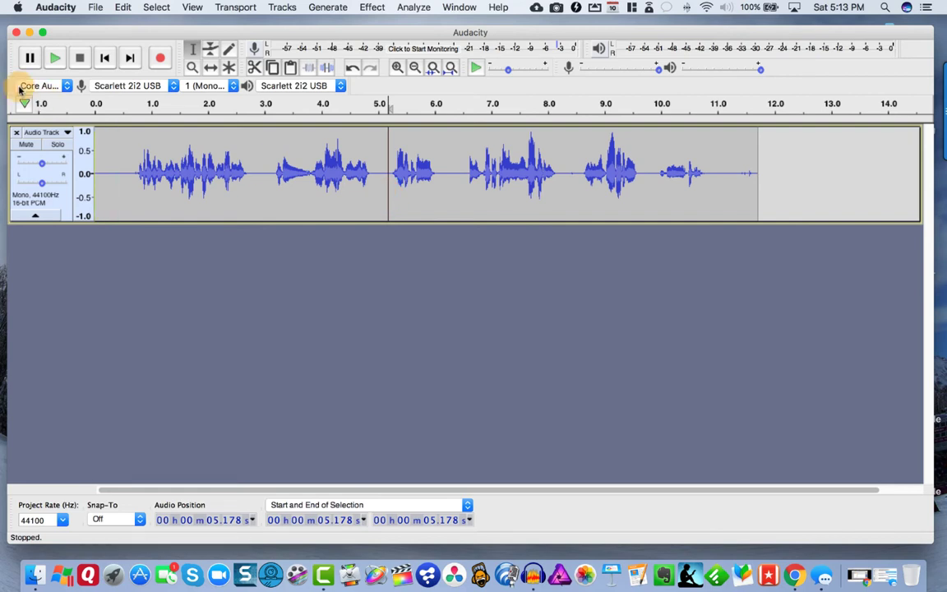
# - Discard the edited project unsaved and record a fresh 10-second take in a new project
pyautogui.click(13, 35)
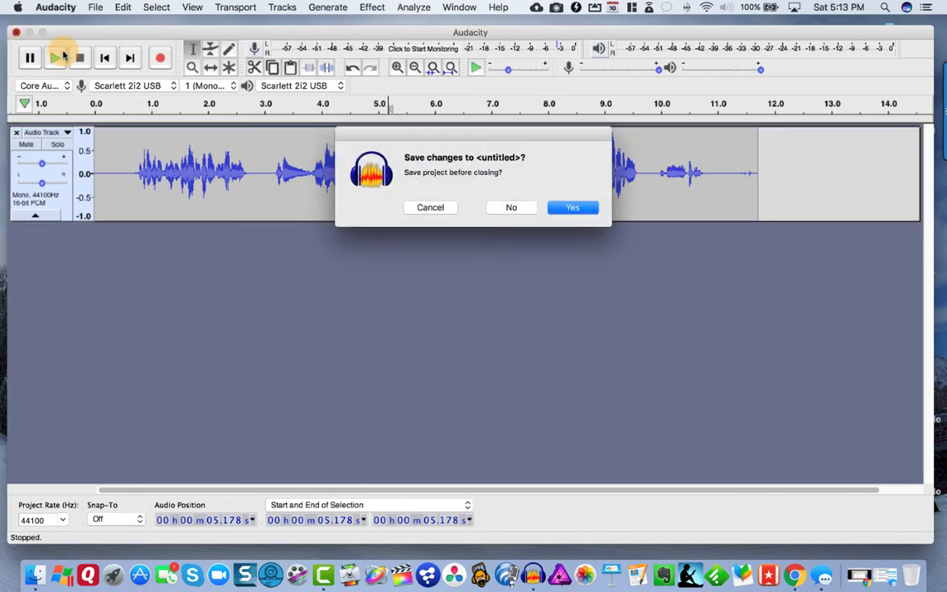
pyautogui.click(497, 208)
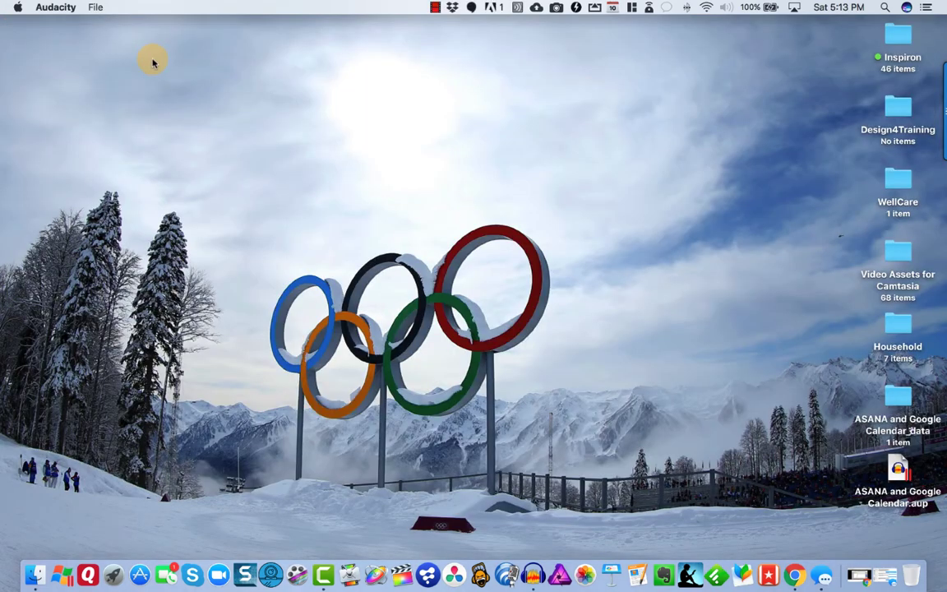
pyautogui.click(95, 7)
pyautogui.click(97, 24)
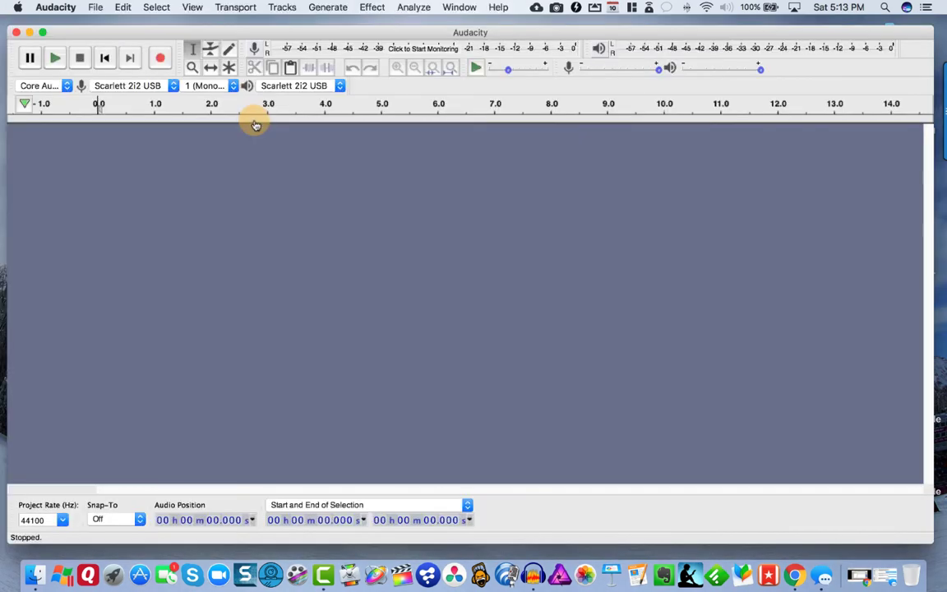
pyautogui.click(159, 58)
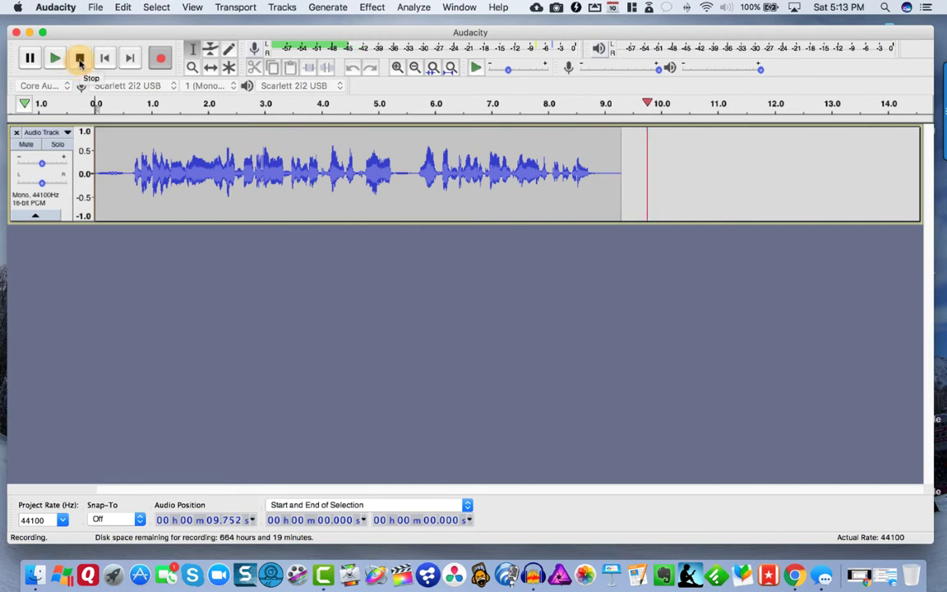
pyautogui.click(79, 59)
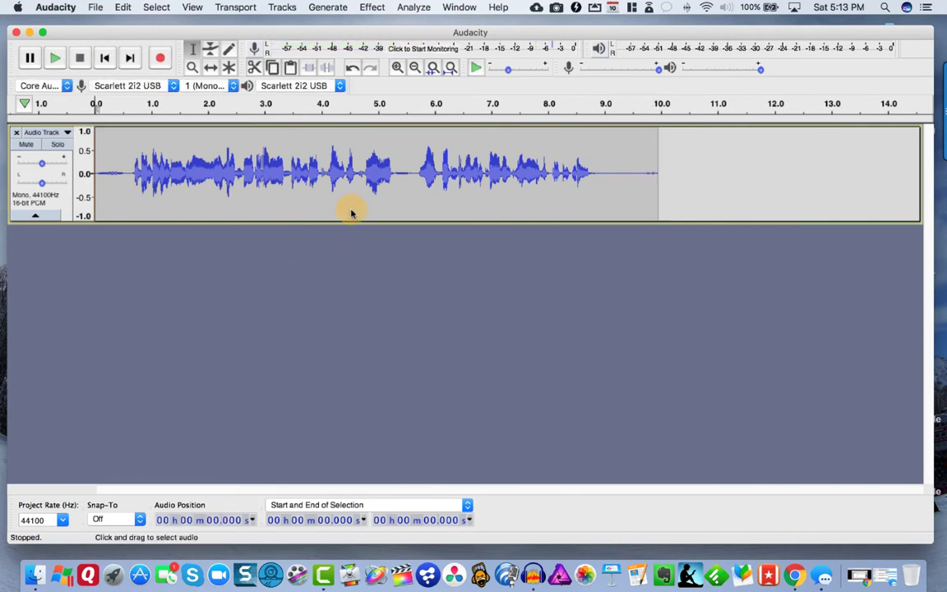
# - Bring up the Edit Chains dialog from File > Chains
pyautogui.click(96, 8)
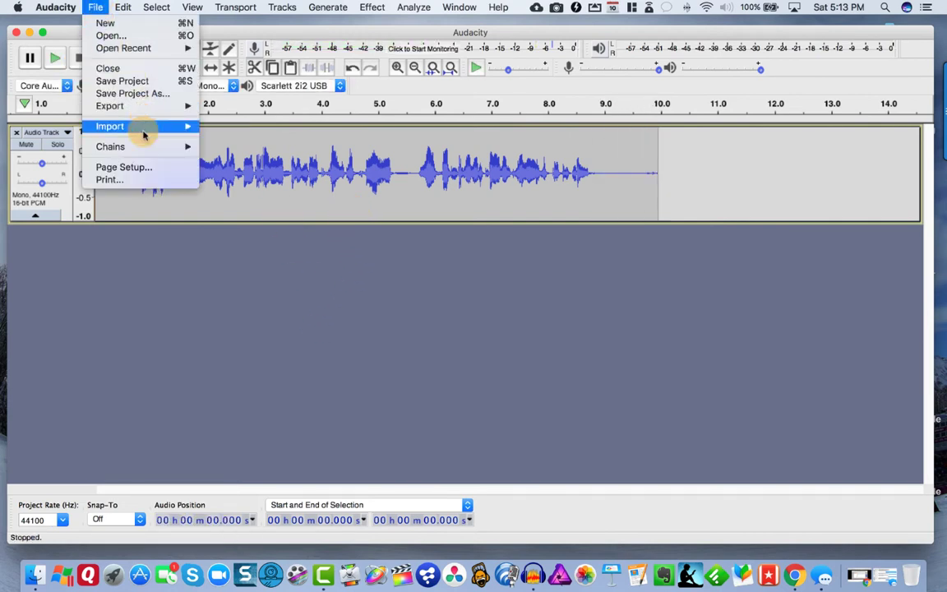
pyautogui.moveTo(144, 143)
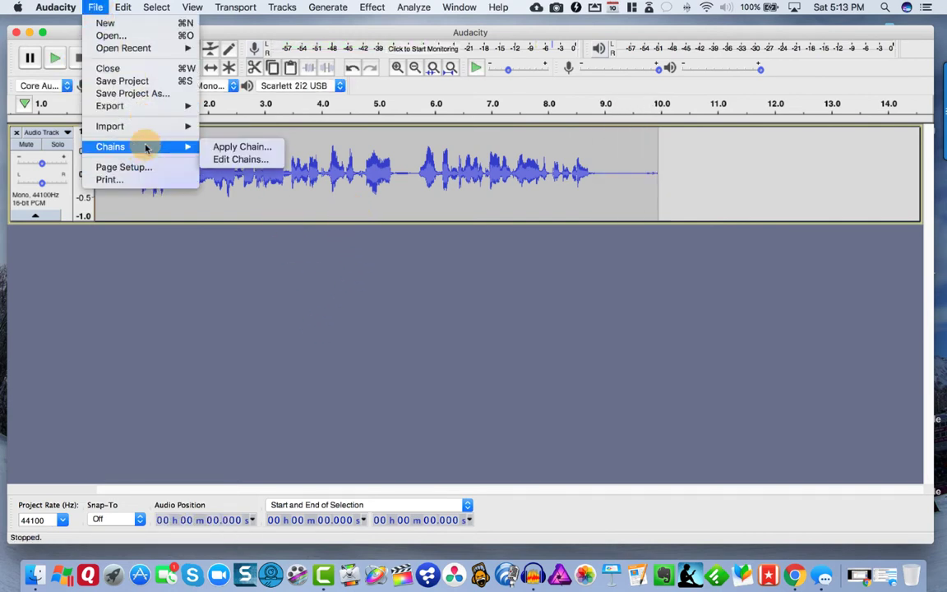
pyautogui.click(215, 158)
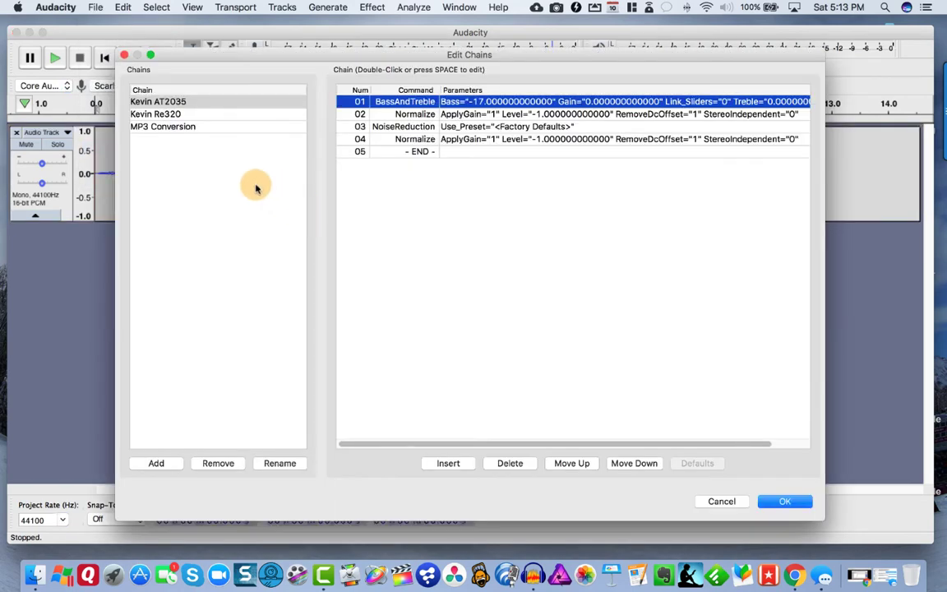
# - Add a new chain named 'test'
pyautogui.click(173, 461)
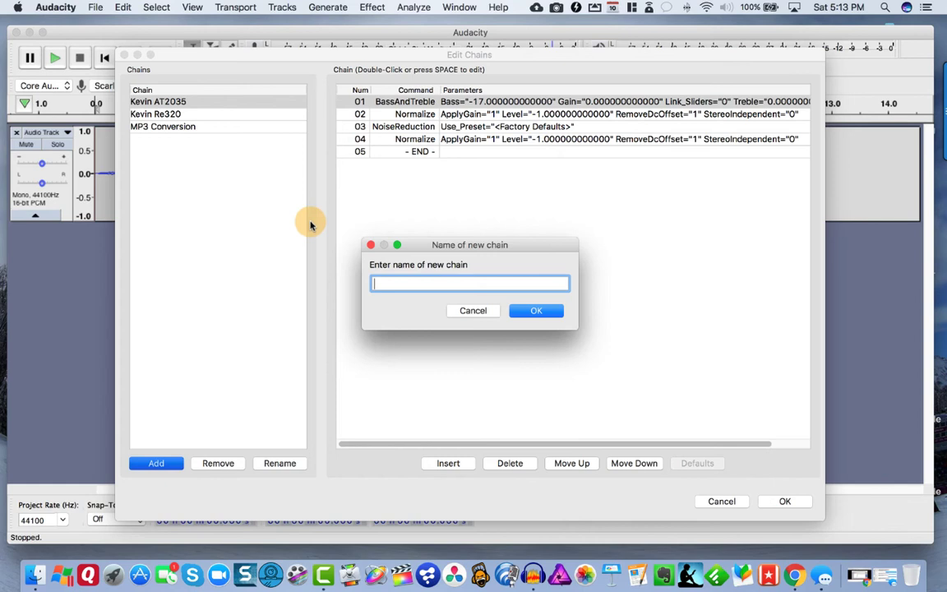
pyautogui.write('test')
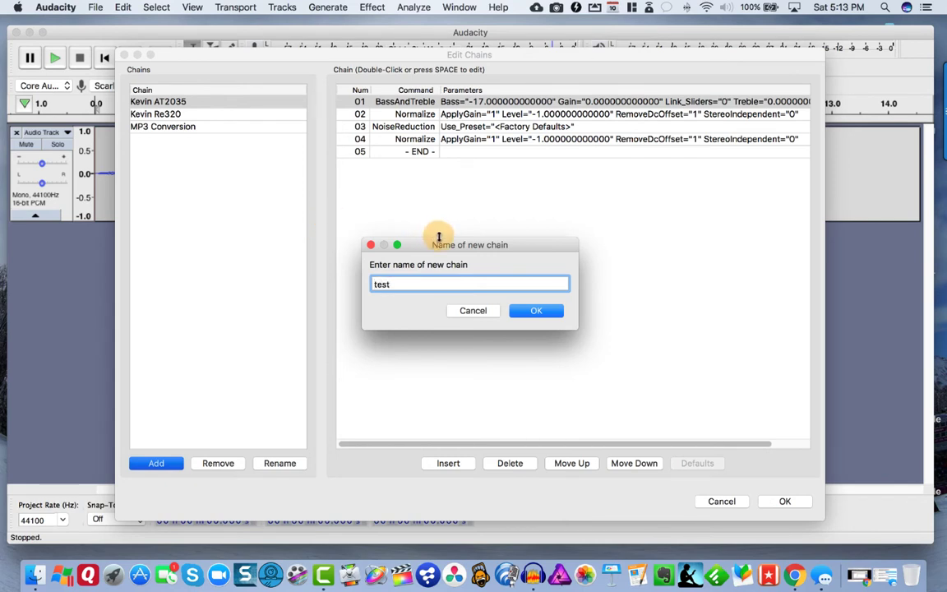
pyautogui.click(536, 311)
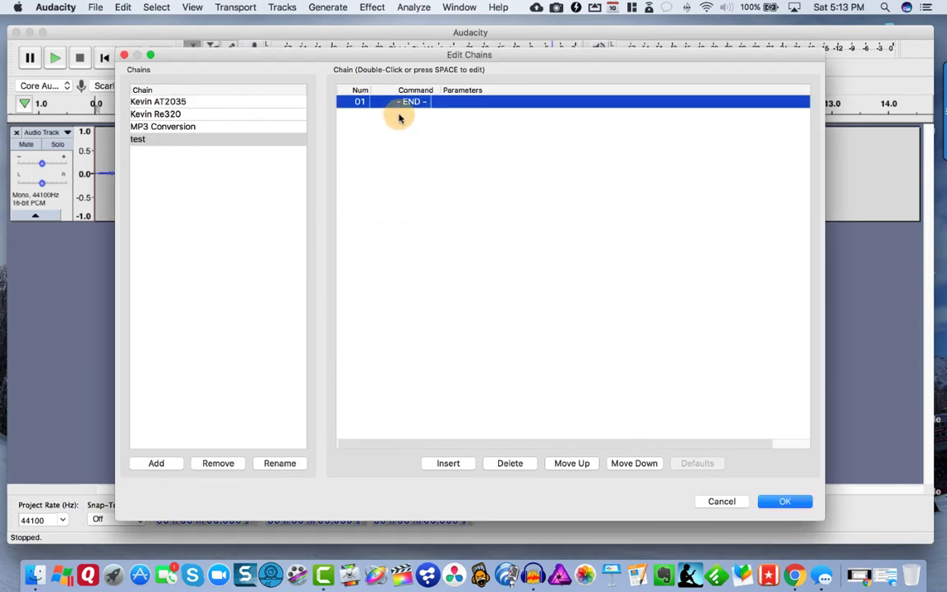
# - Insert a BassAndTreble step into 'test' with bass set to -17 dB
pyautogui.click(458, 465)
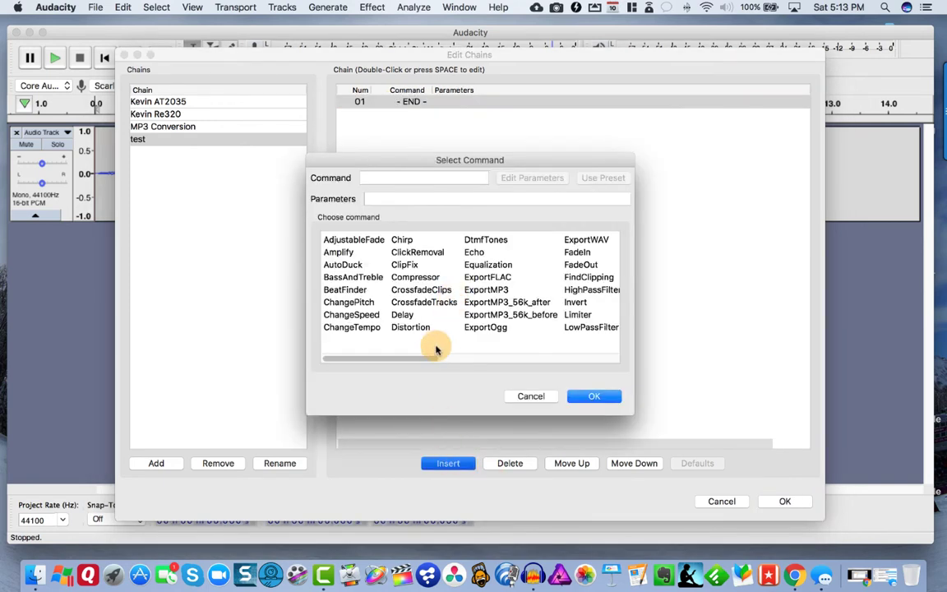
pyautogui.click(371, 278)
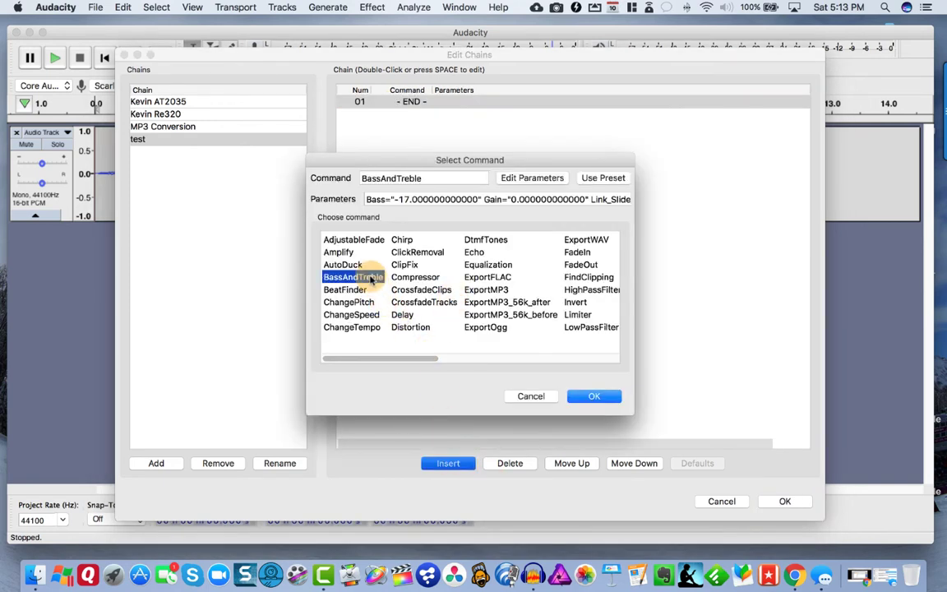
pyautogui.click(593, 395)
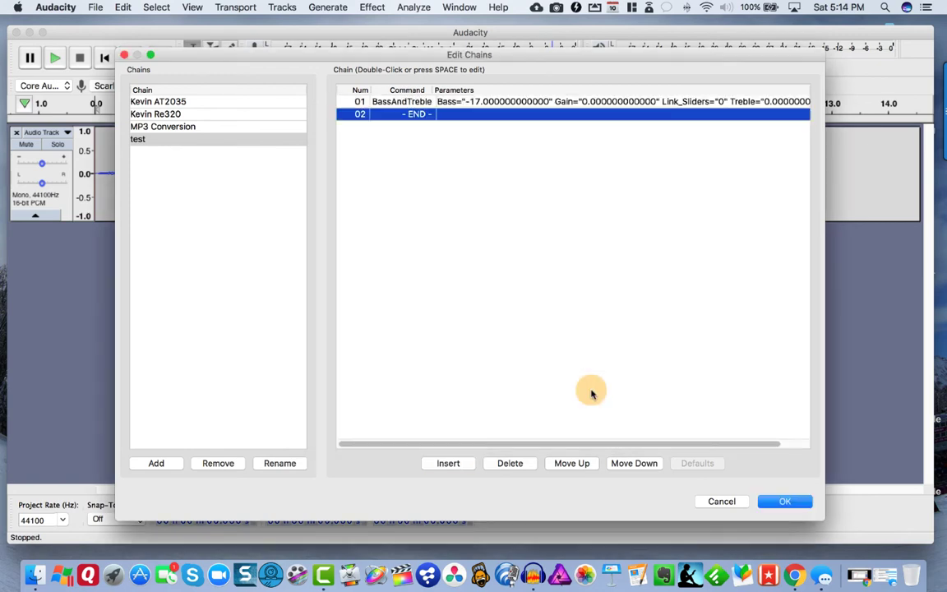
pyautogui.click(468, 102)
pyautogui.doubleClick(469, 102)
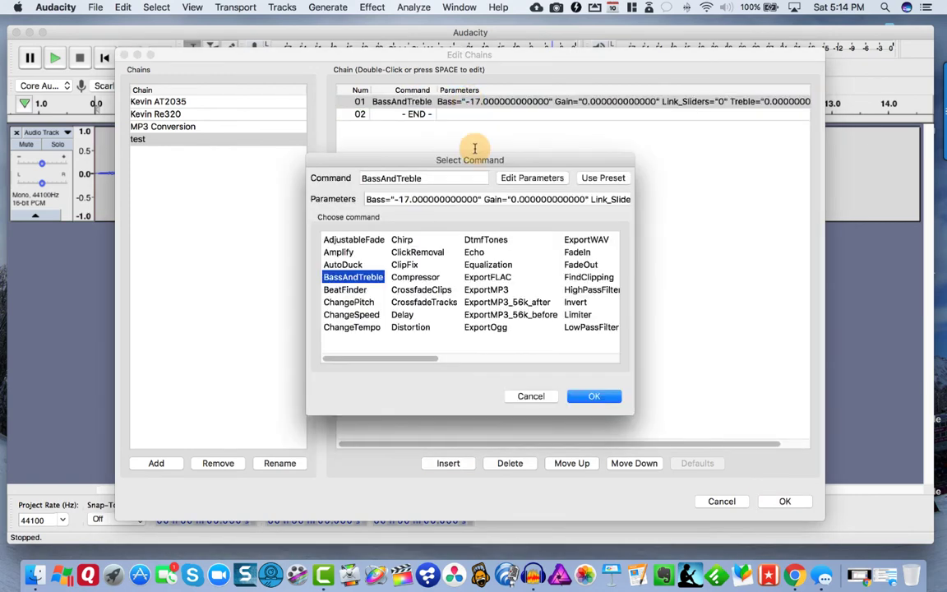
pyautogui.click(509, 177)
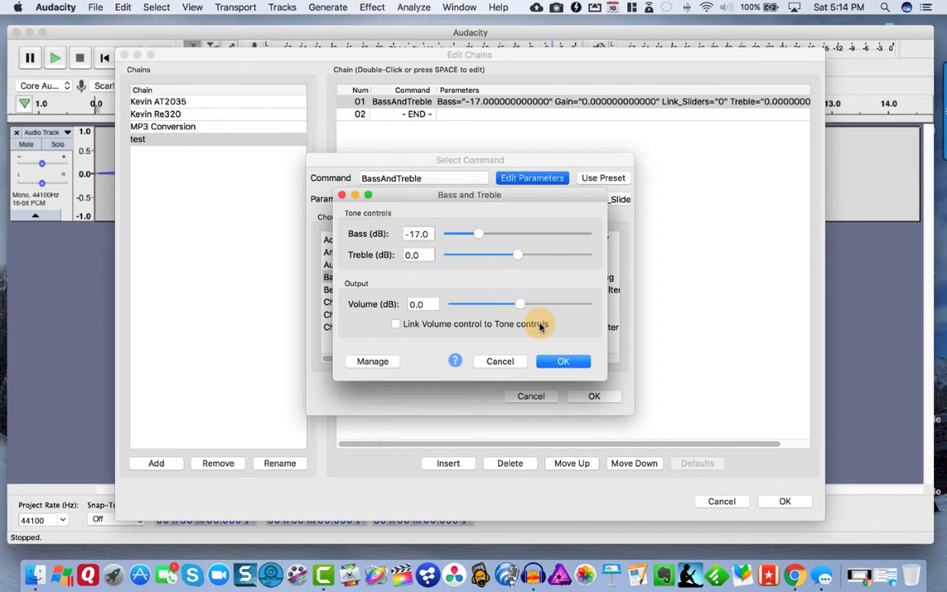
pyautogui.click(559, 360)
pyautogui.click(585, 396)
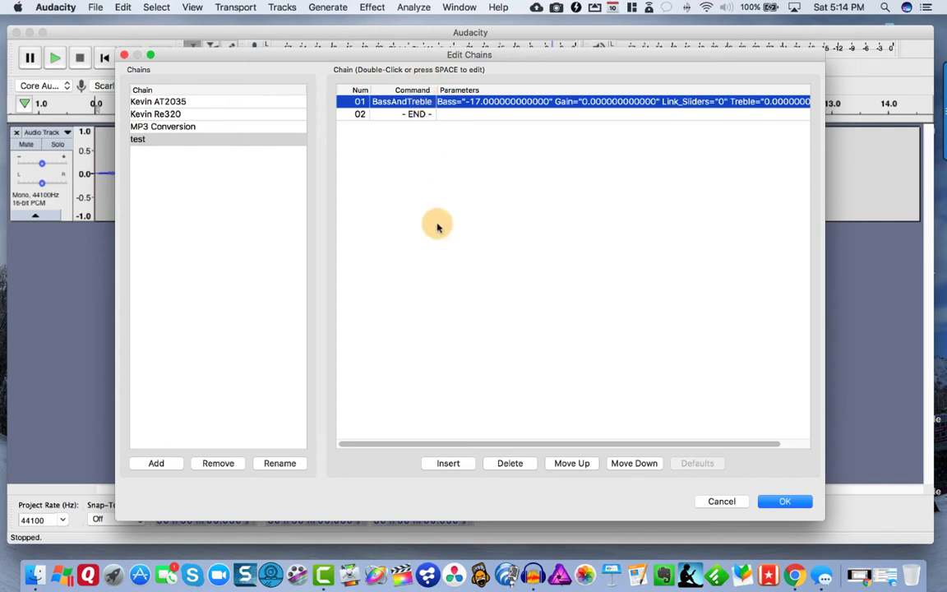
# - Insert a Normalize step and move BassAndTreble back to first place
pyautogui.click(454, 462)
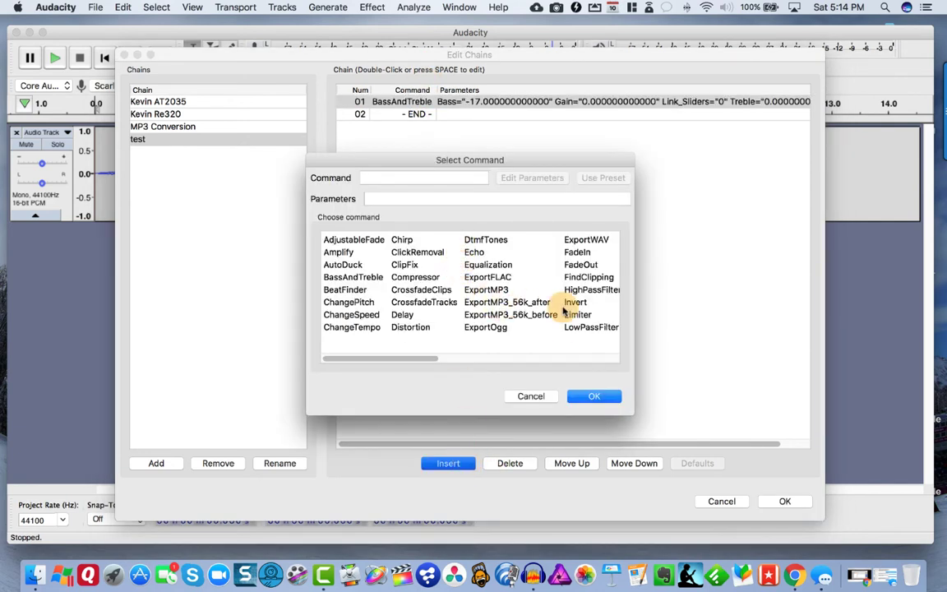
pyautogui.moveTo(433, 359); pyautogui.dragTo(513, 359)
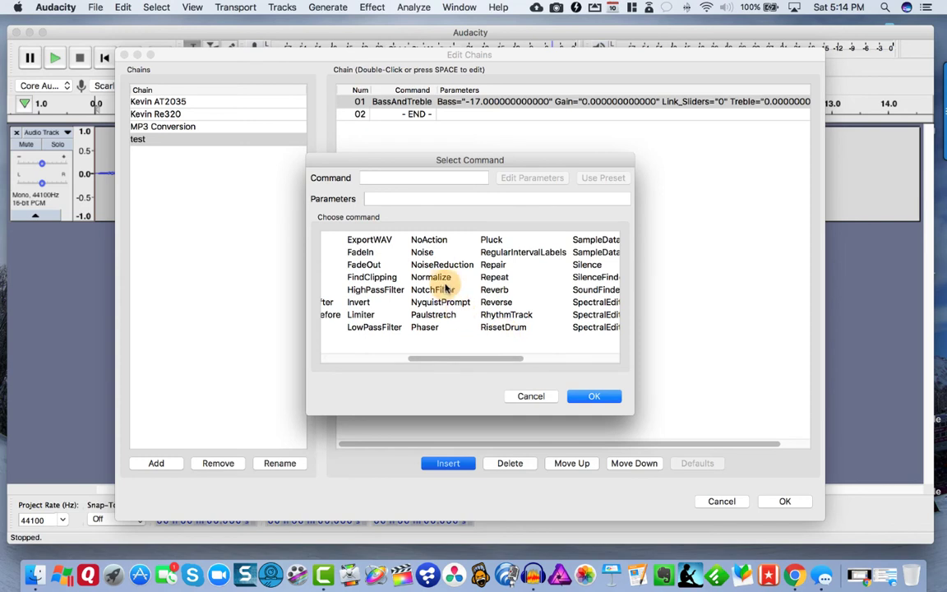
pyautogui.click(418, 277)
pyautogui.click(587, 396)
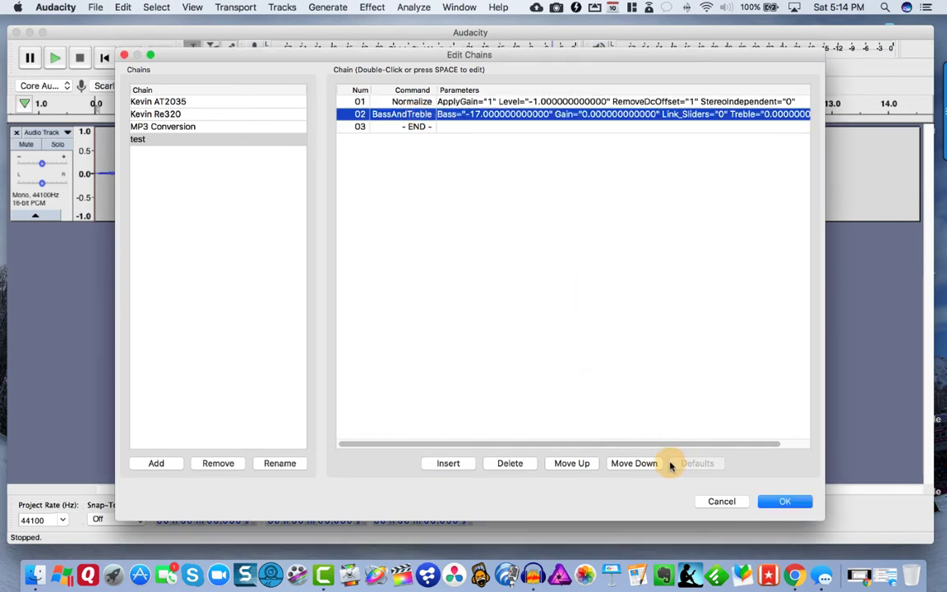
pyautogui.click(571, 462)
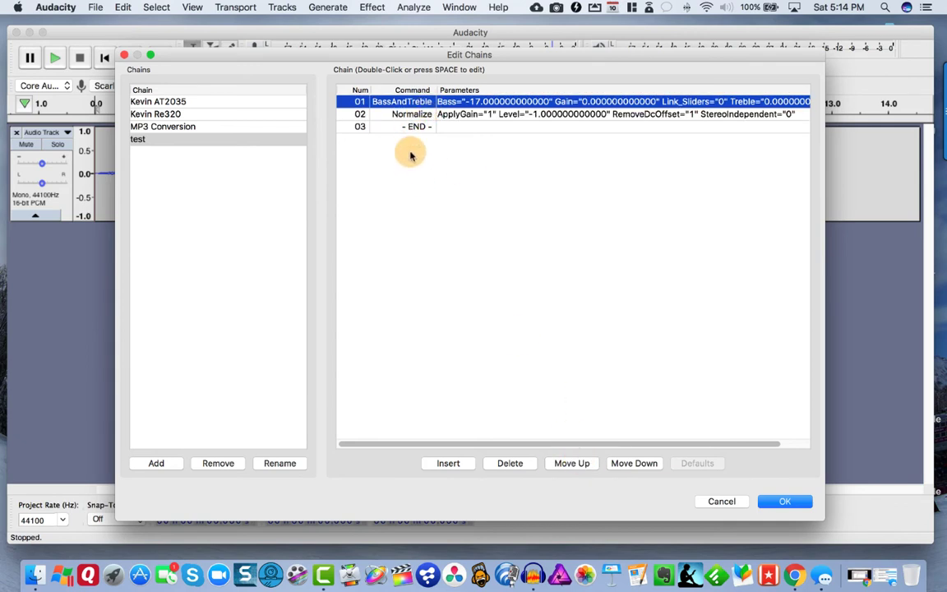
# - Append a NoiseReduction step at the end of the chain with default settings
pyautogui.click(407, 115)
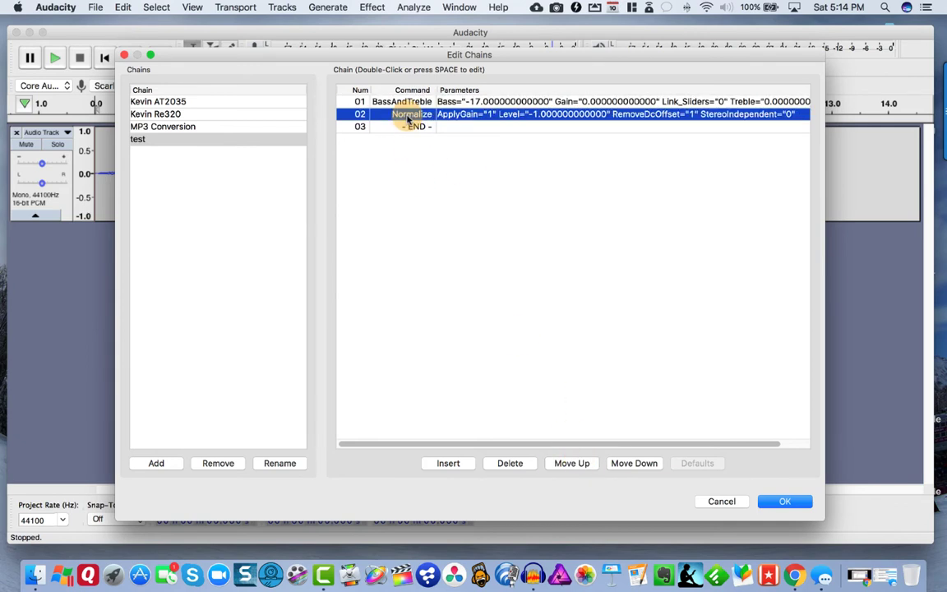
pyautogui.click(413, 127)
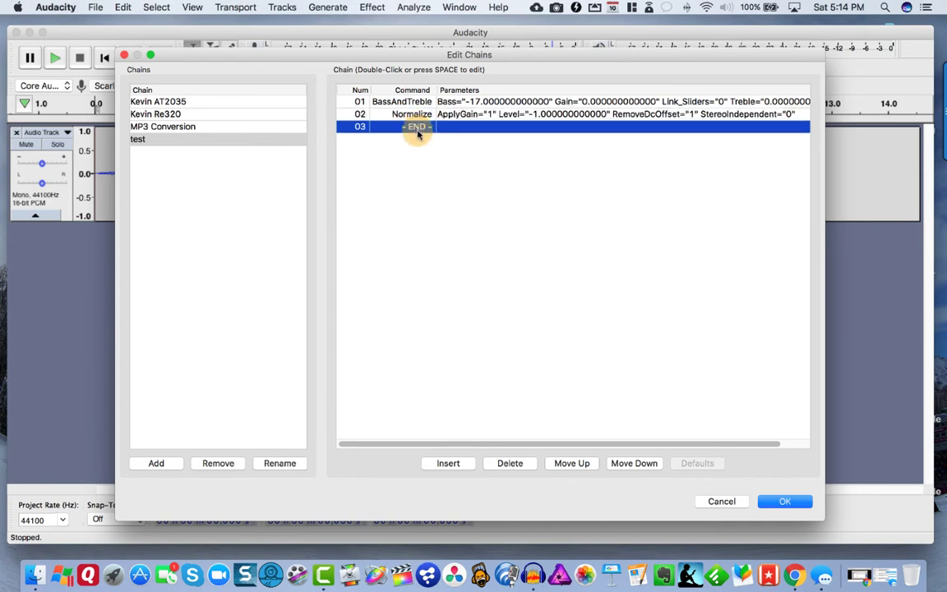
pyautogui.click(449, 463)
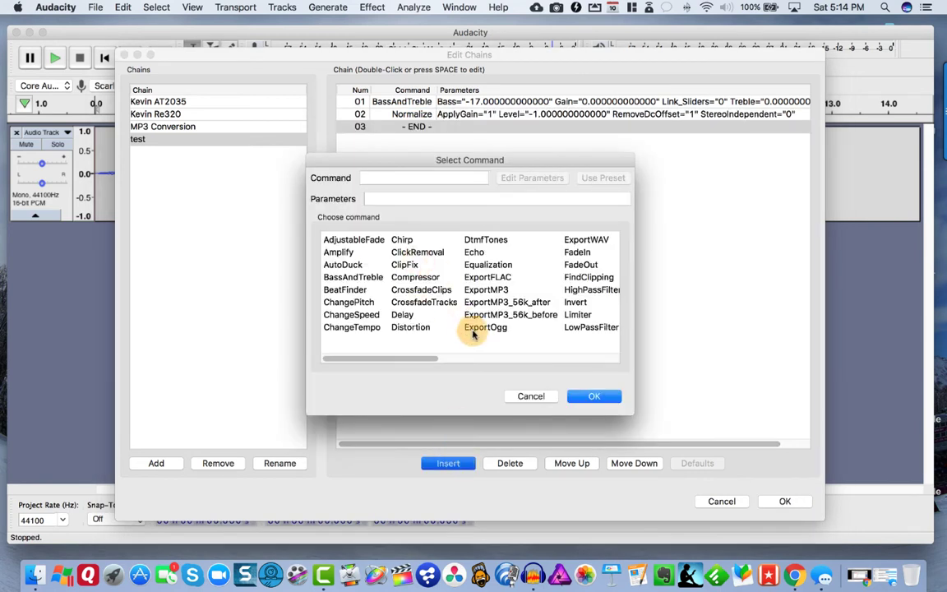
pyautogui.moveTo(429, 361); pyautogui.dragTo(493, 359)
pyautogui.click(496, 266)
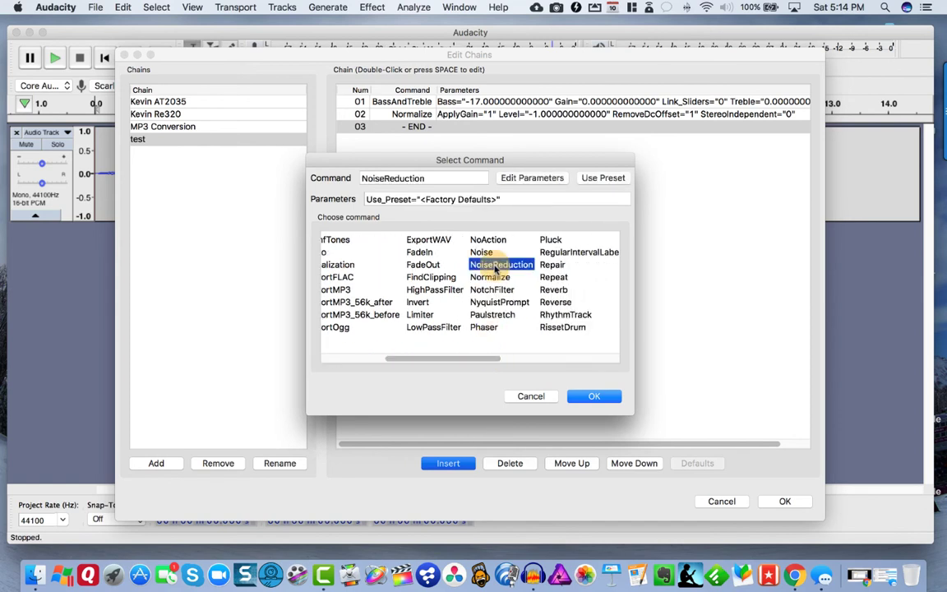
pyautogui.click(585, 396)
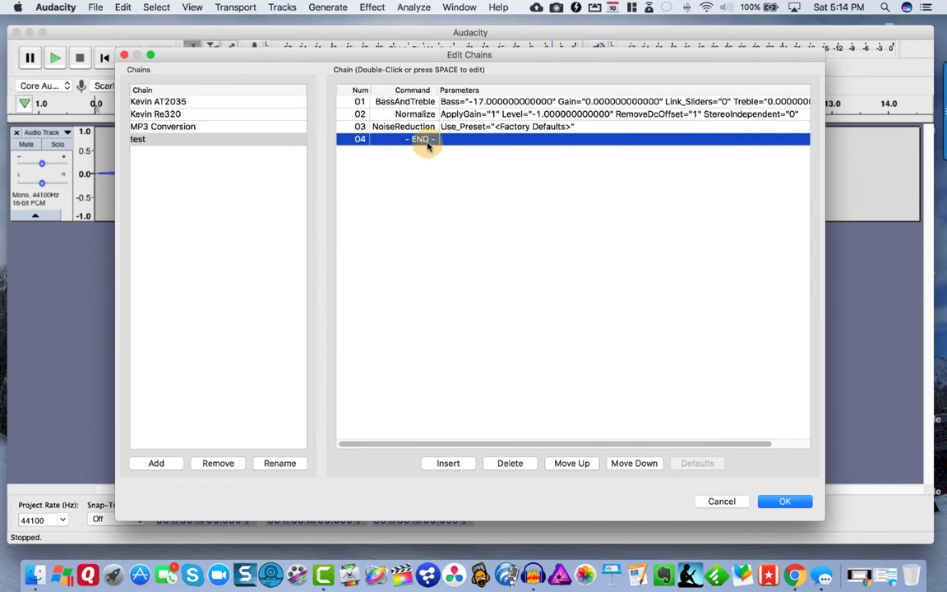
# - Append a second Normalize step as the chain's final command
pyautogui.click(460, 463)
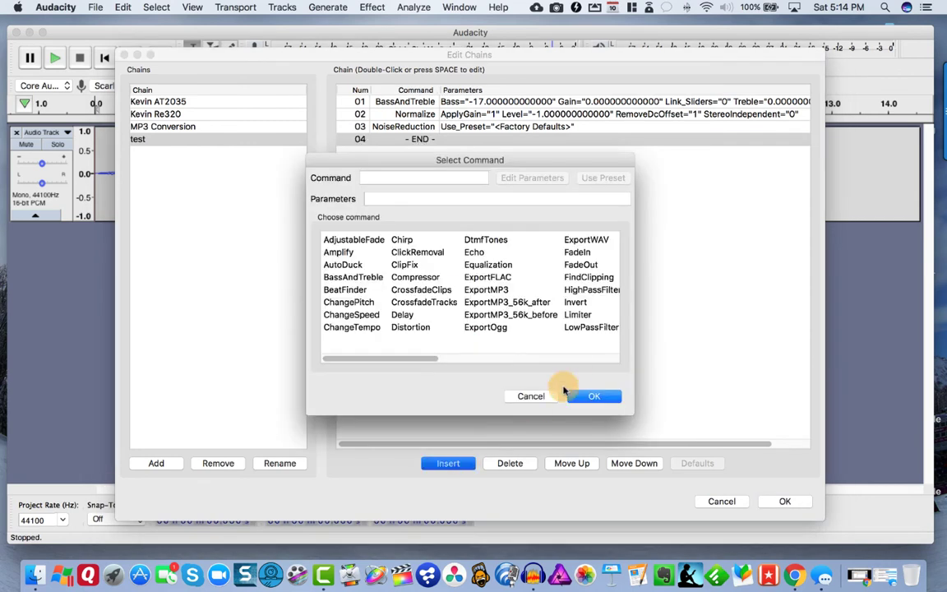
pyautogui.moveTo(416, 359); pyautogui.dragTo(532, 365)
pyautogui.click(372, 277)
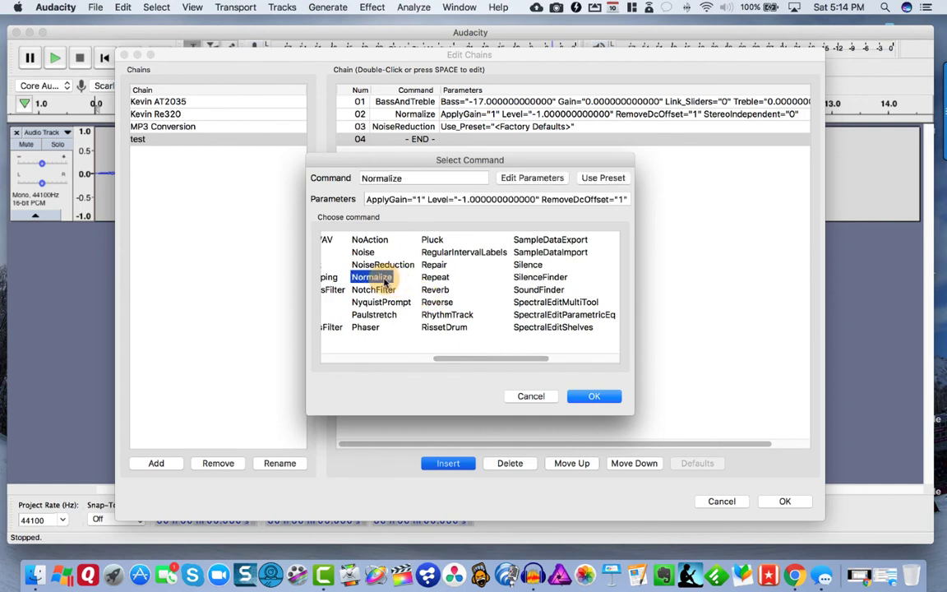
pyautogui.click(598, 397)
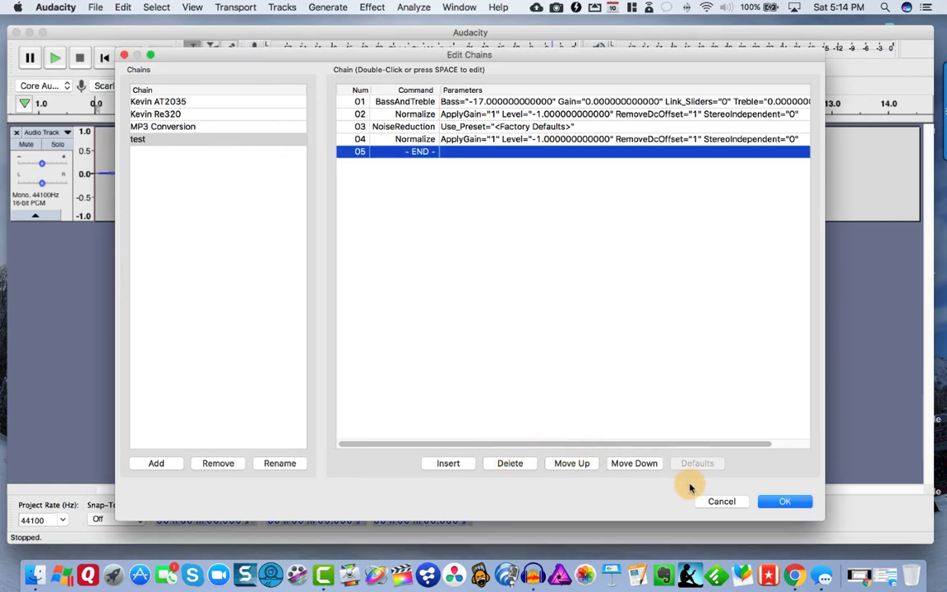
pyautogui.click(784, 502)
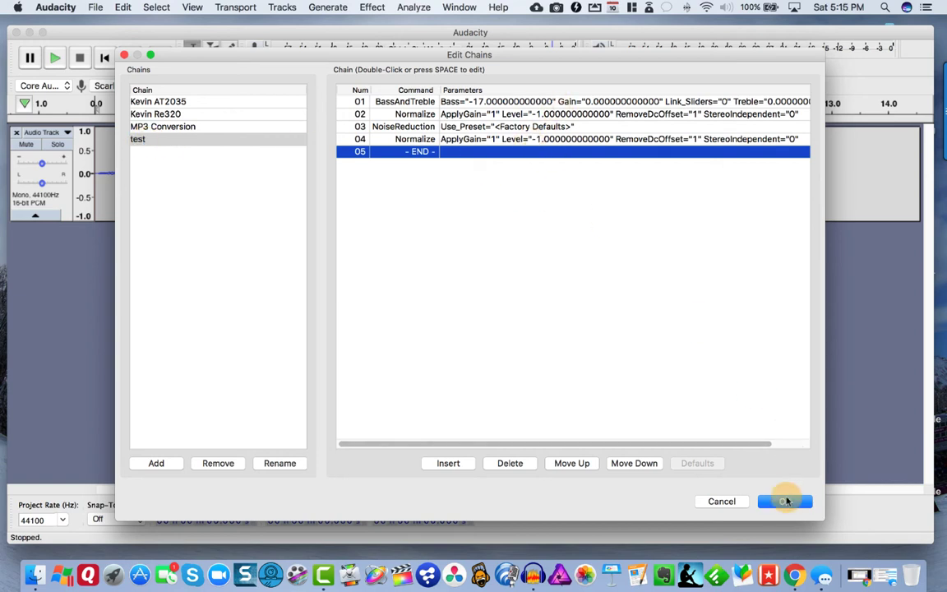
# - Save the chain edits, then apply the 'test' chain to the current project
pyautogui.click(785, 498)
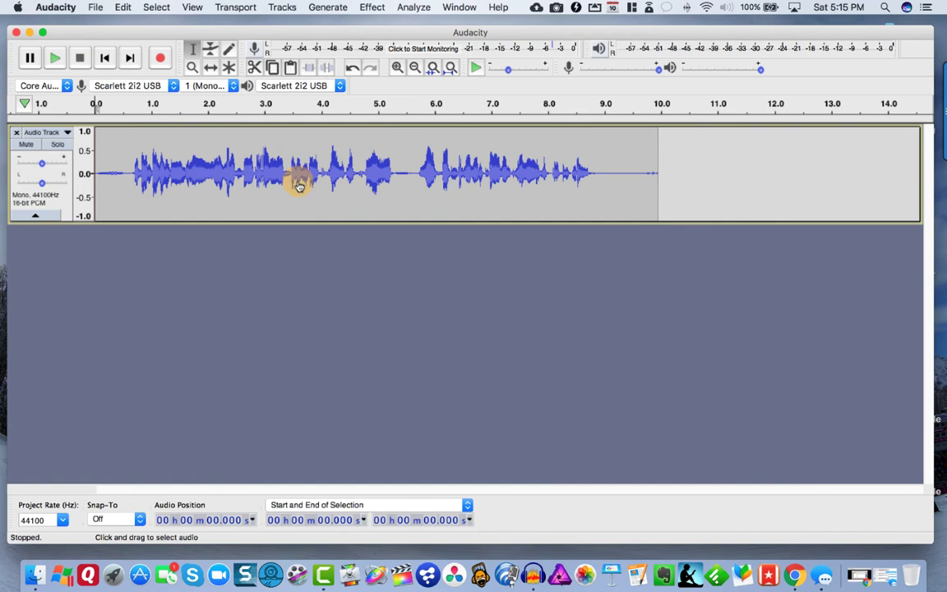
pyautogui.click(95, 7)
pyautogui.moveTo(111, 148)
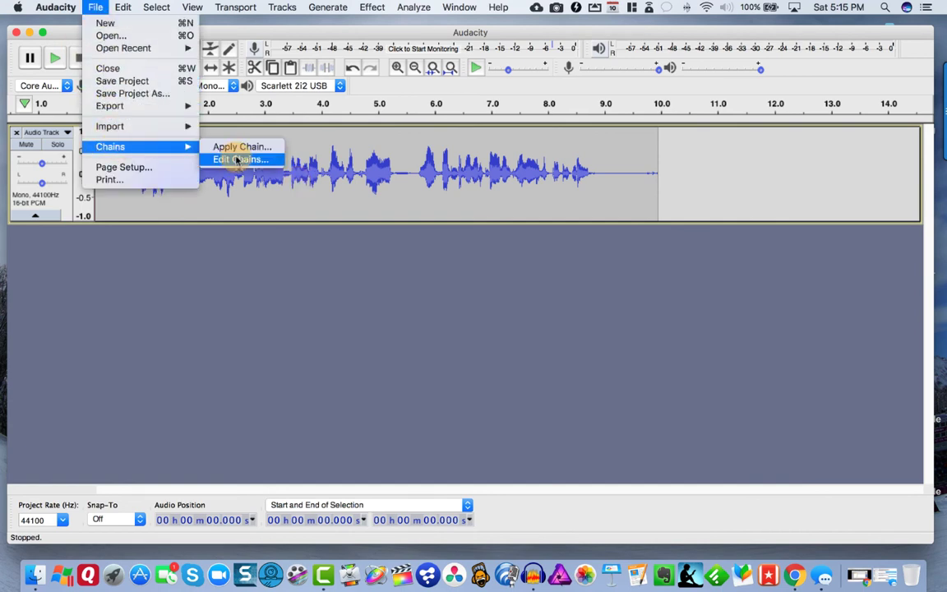
pyautogui.click(237, 150)
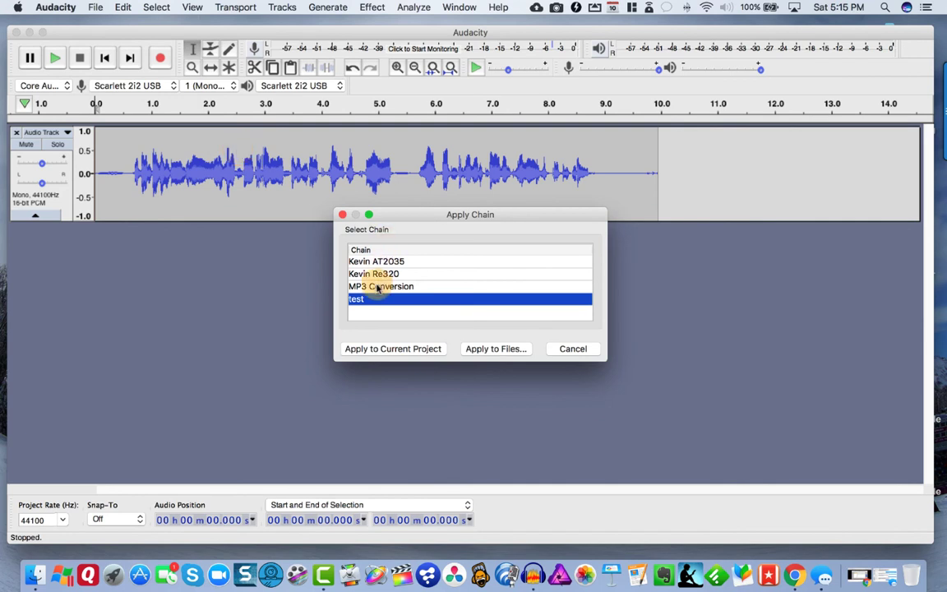
pyautogui.click(370, 348)
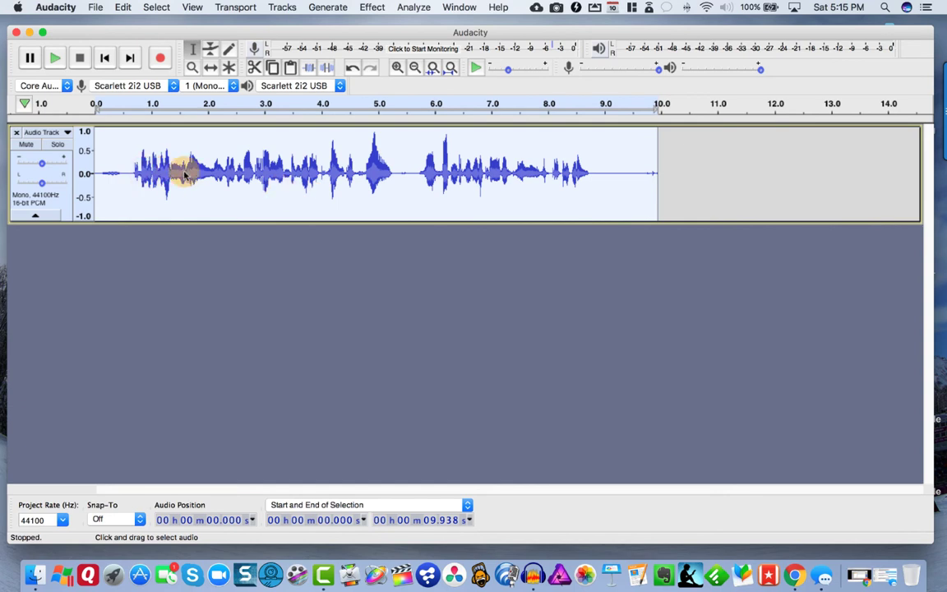
pyautogui.click(127, 162)
pyautogui.click(52, 60)
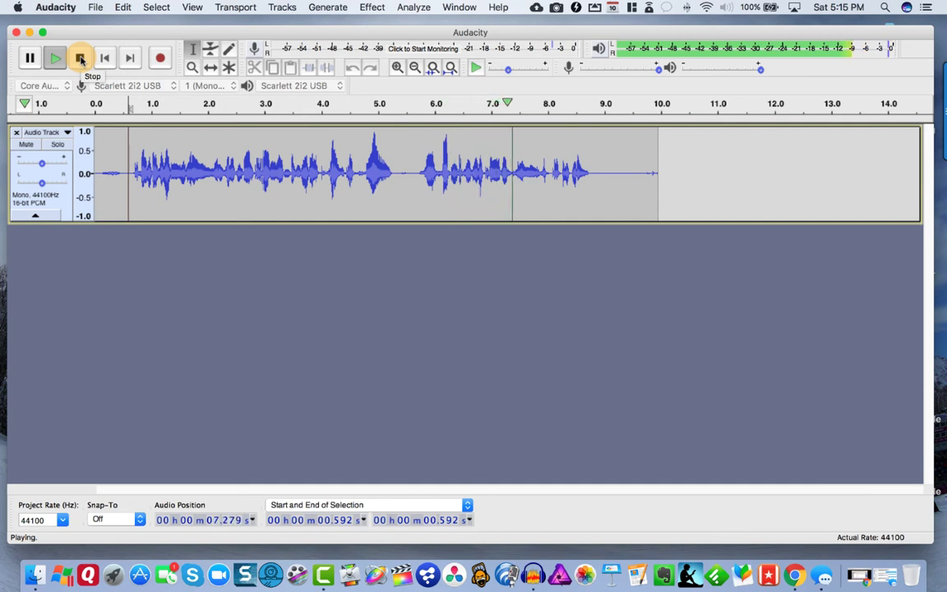
pyautogui.click(82, 59)
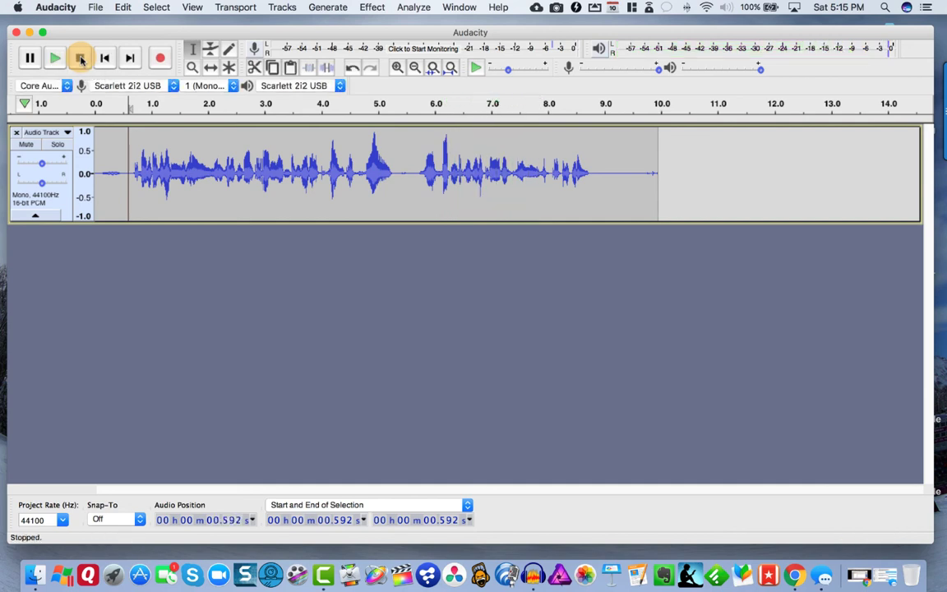